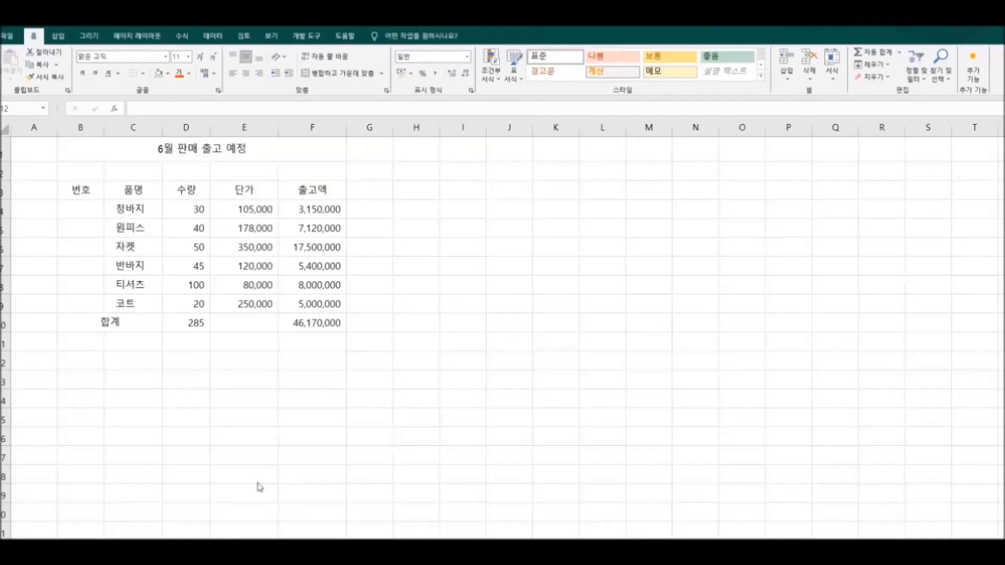
drag(73, 190, 315, 323)
drag(251, 324, 369, 412)
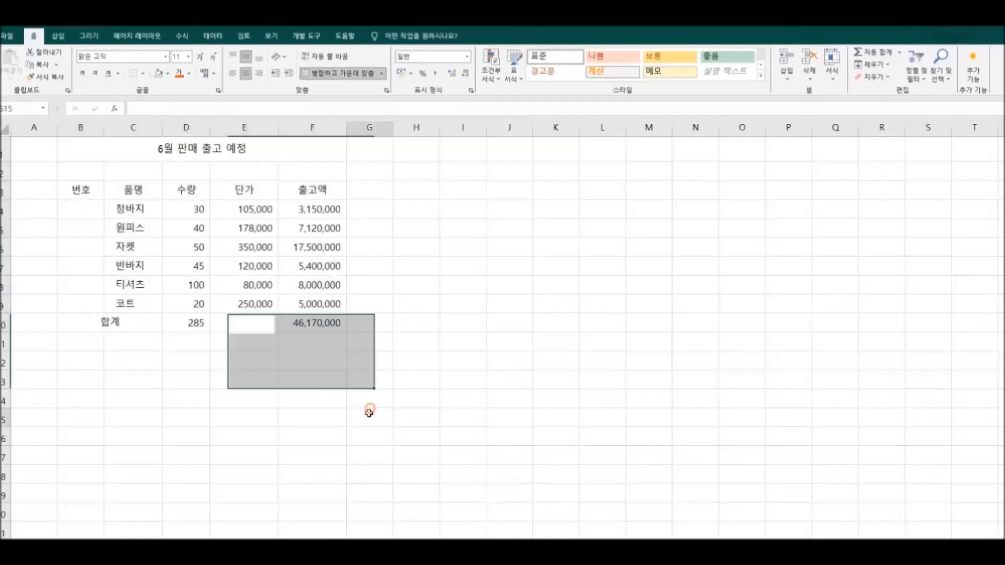
click(369, 413)
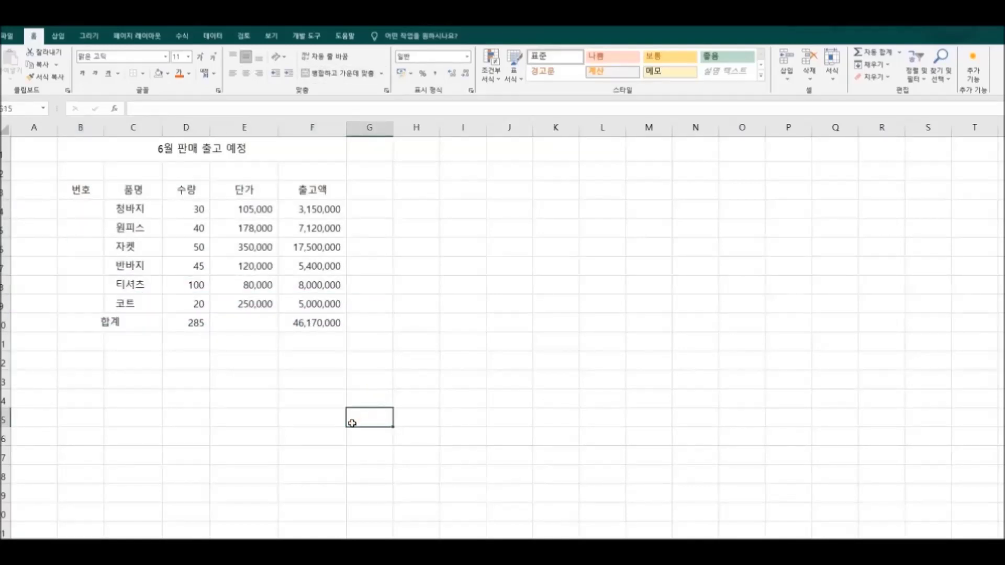
Apply all borders to the whole sales table, B3:F10.
drag(76, 198, 320, 327)
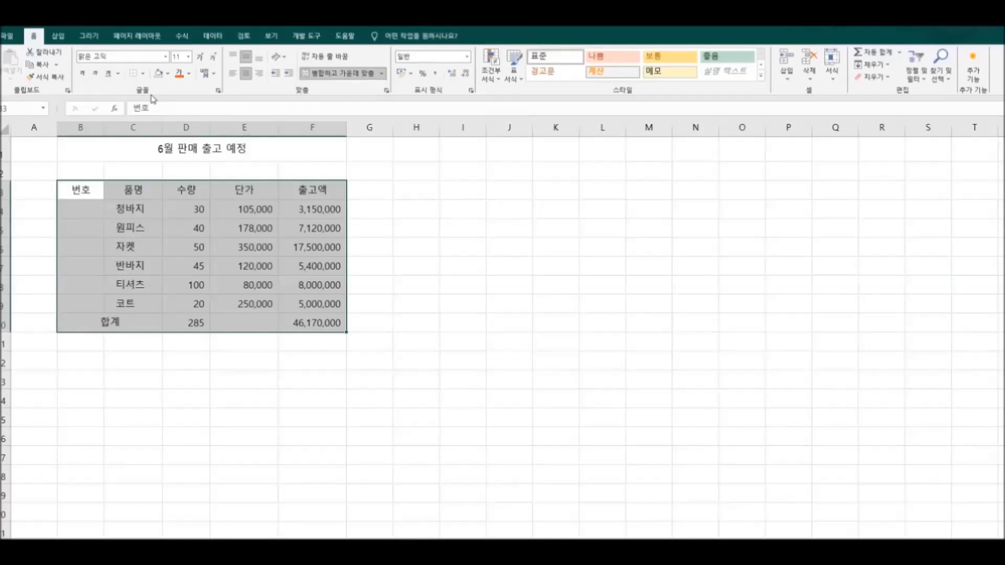
click(145, 76)
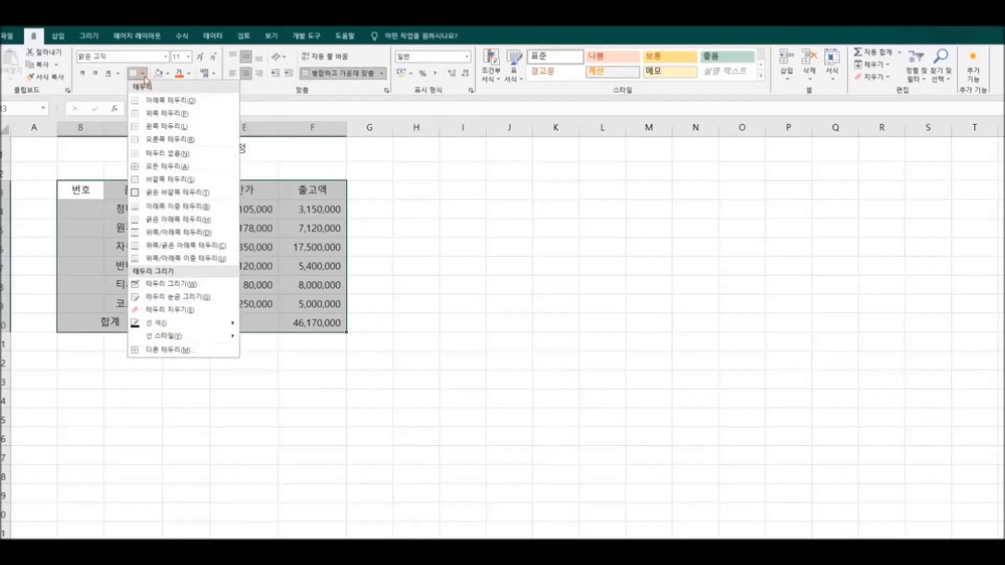
click(195, 166)
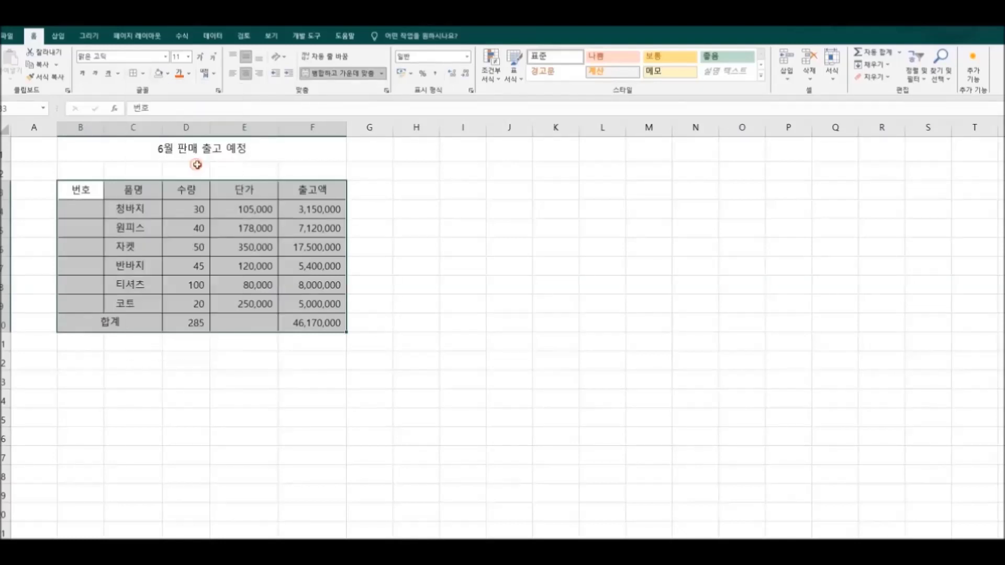
click(442, 356)
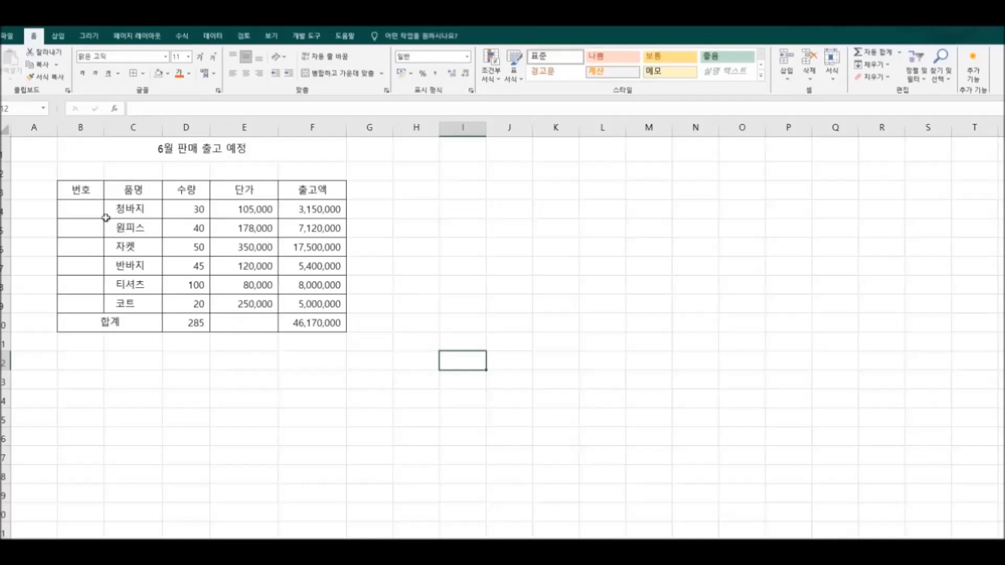
Add a thick outside border around the sales table B3:F10, keeping its inner gridlines.
click(81, 192)
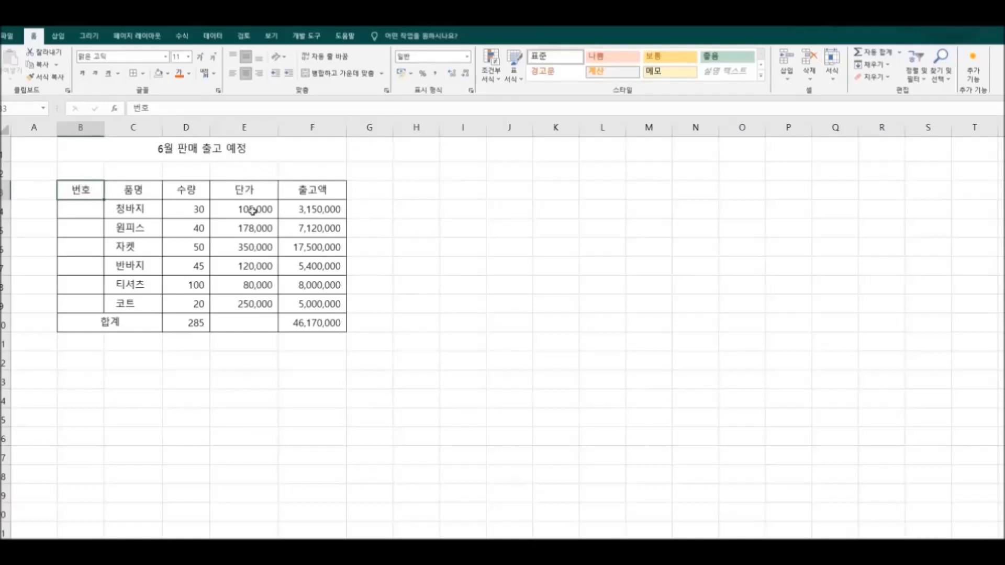
mouse_move(84, 189)
mouse_down()
mouse_move(335, 229)
mouse_move(332, 327)
mouse_up()
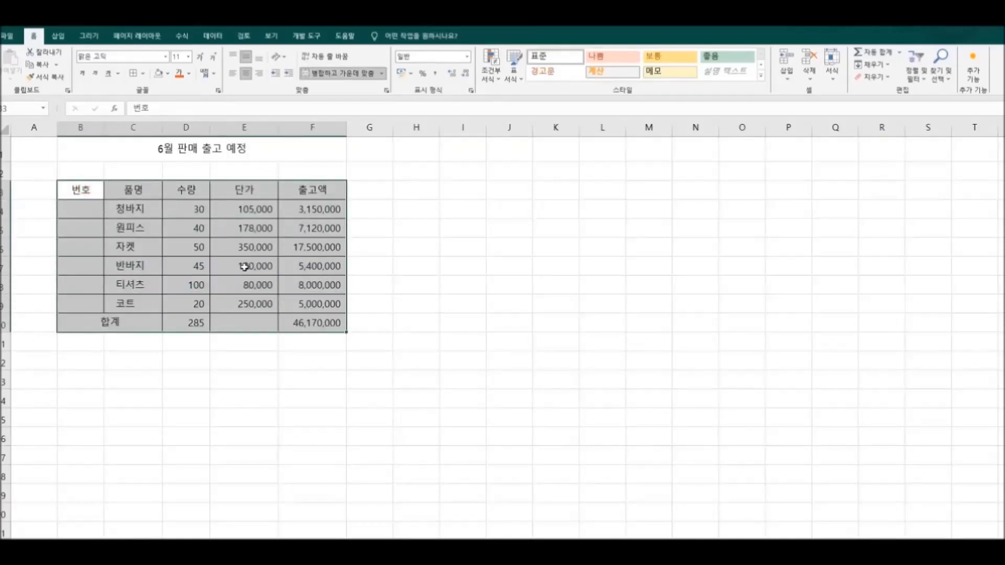
click(143, 73)
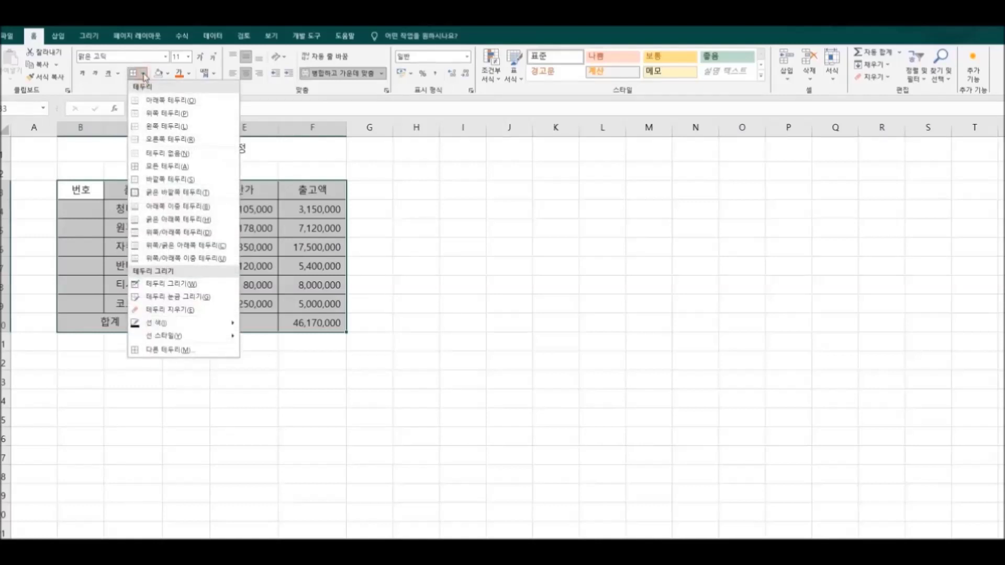
click(218, 194)
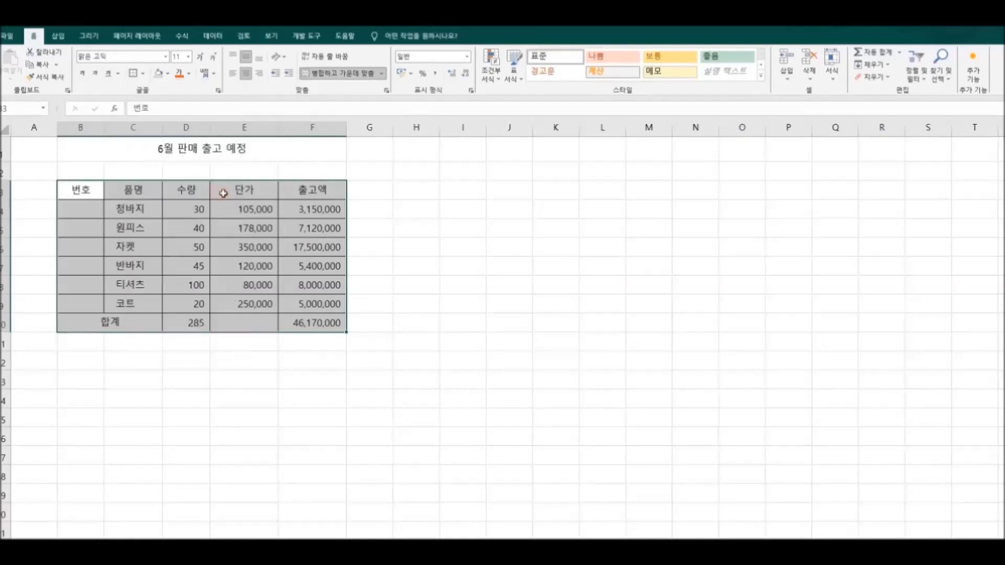
click(469, 299)
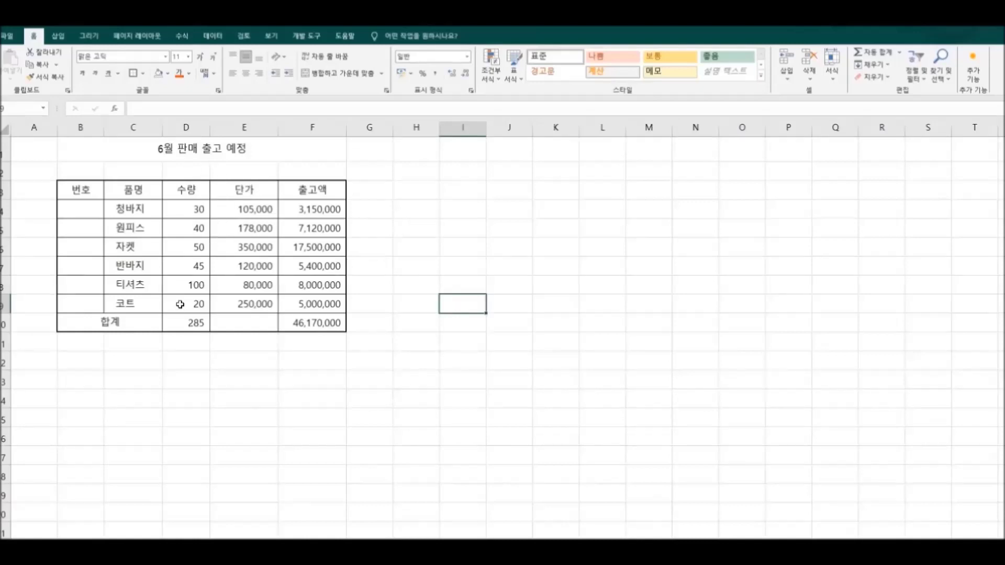
Apply a bottom double border to the header row B3:F3.
drag(97, 191, 303, 196)
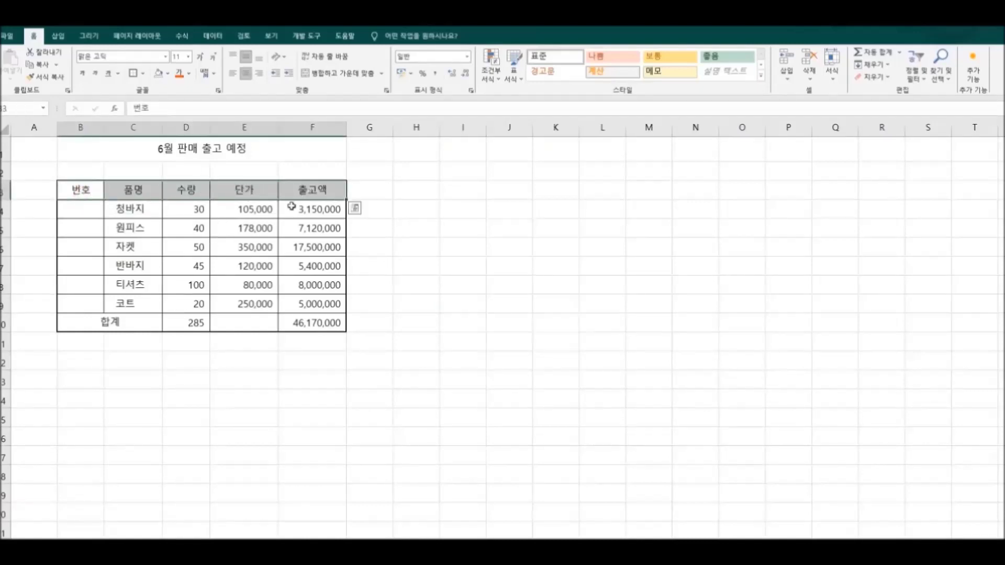
click(144, 73)
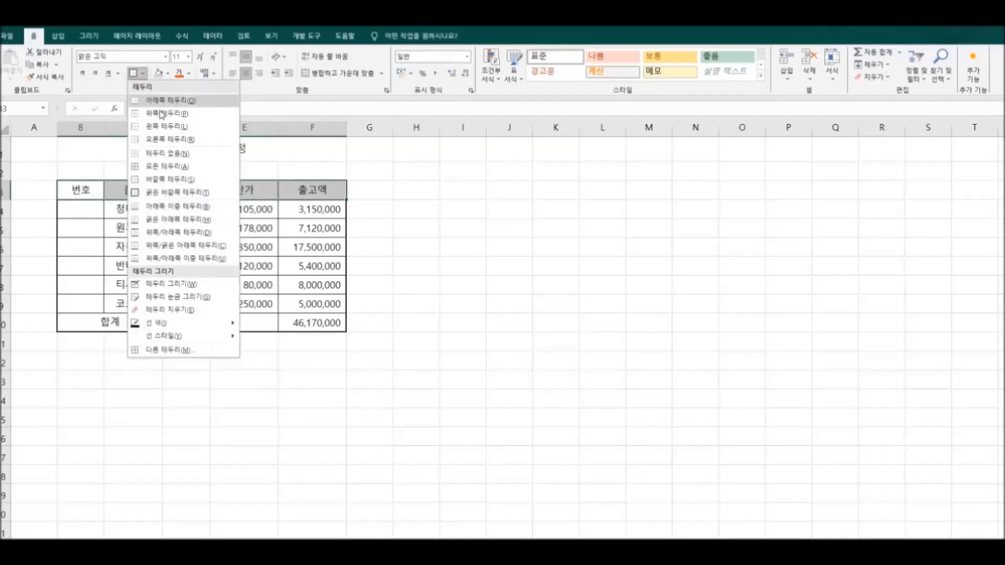
click(215, 207)
click(412, 260)
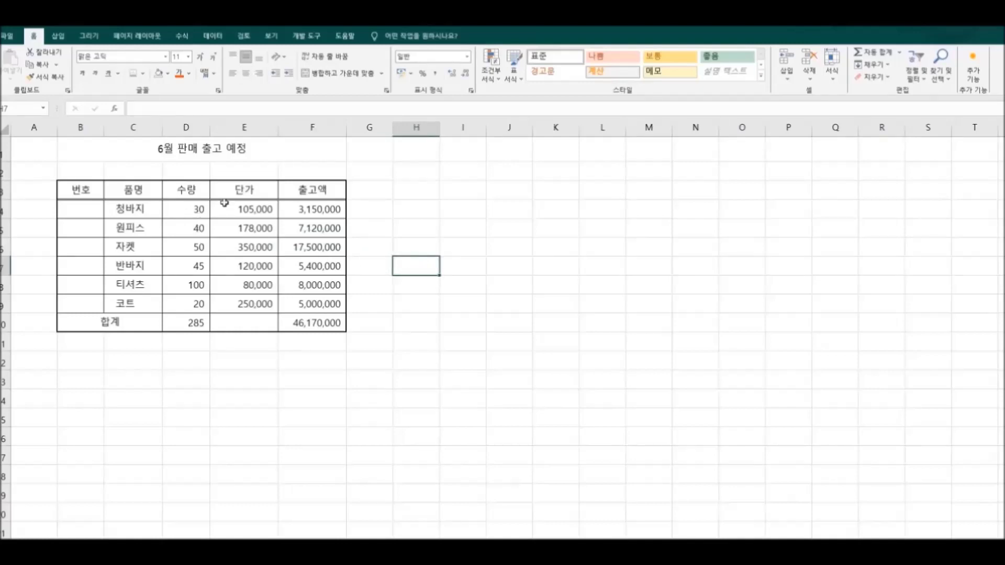
Give the 번호 column cells B3:B9 a double-line right border through the detailed border settings.
drag(87, 191, 83, 301)
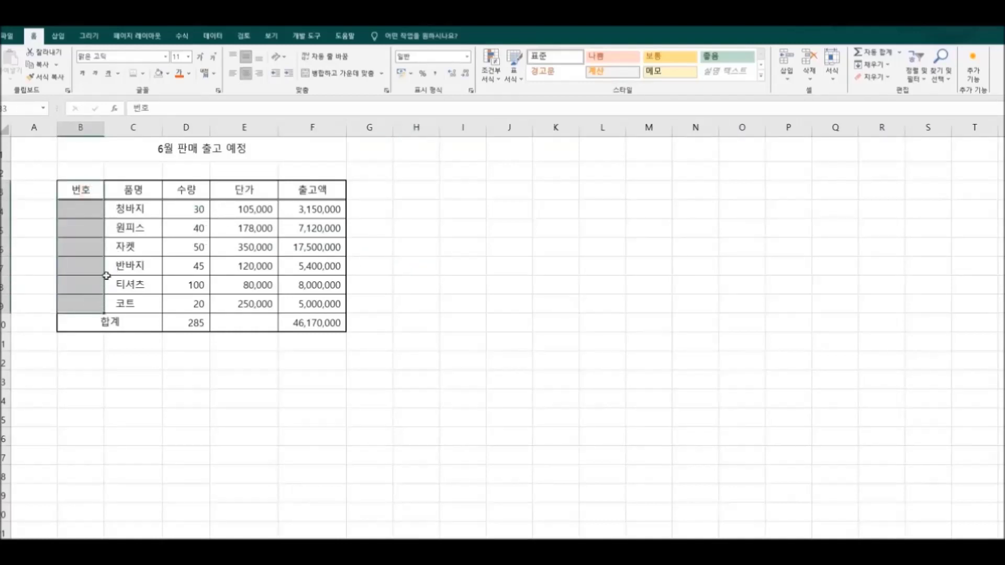
click(144, 74)
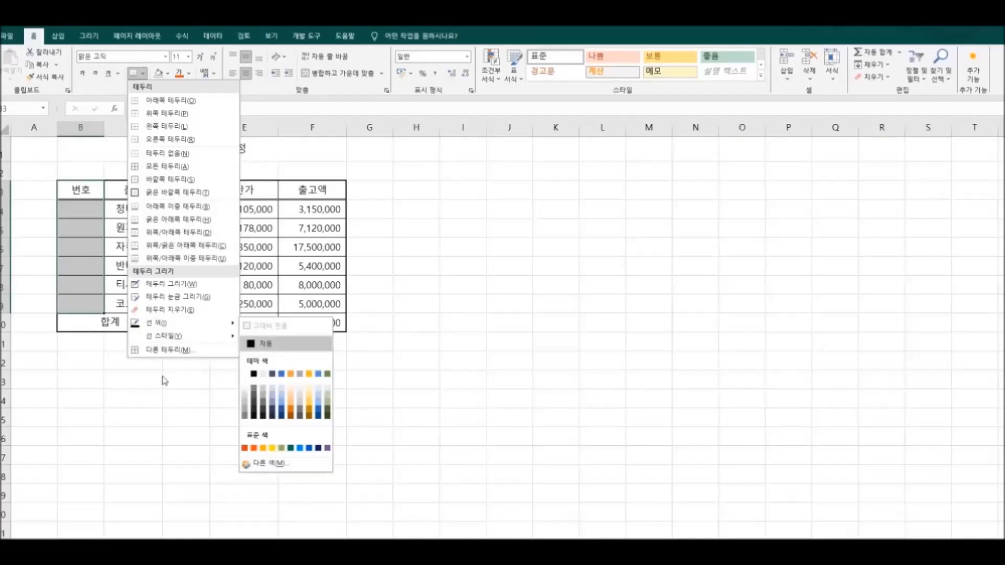
click(170, 351)
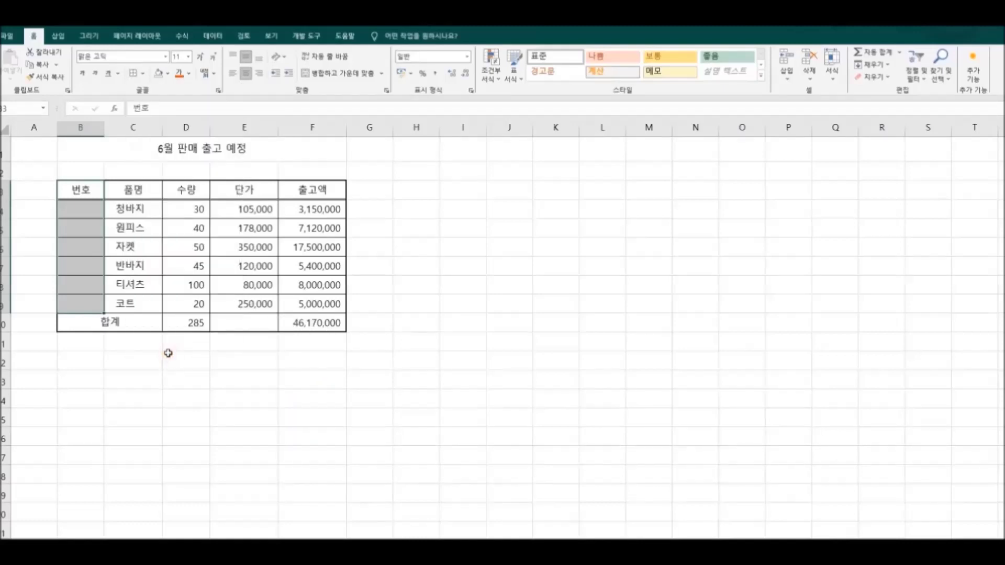
drag(671, 115, 538, 162)
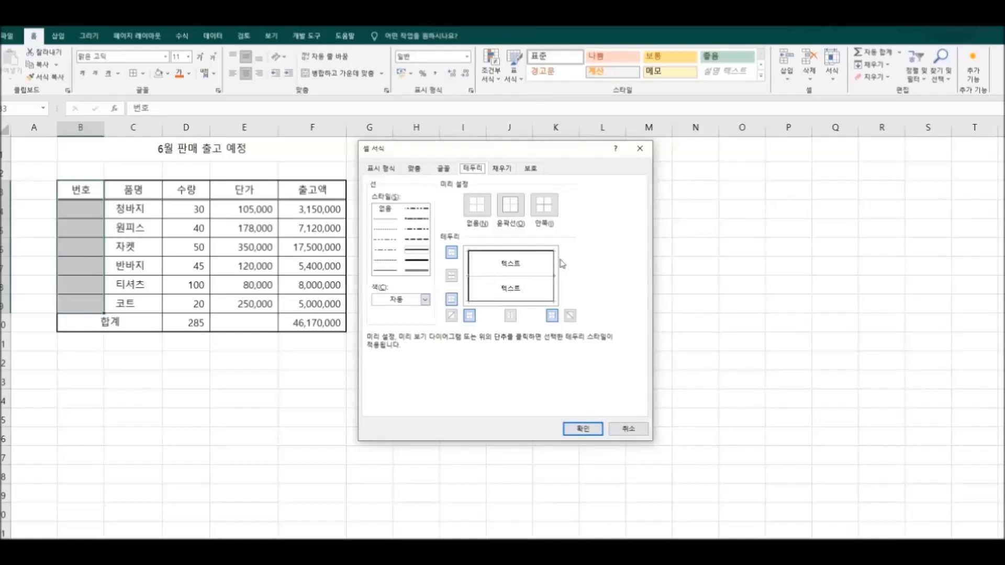
click(417, 272)
click(555, 286)
click(589, 431)
click(276, 419)
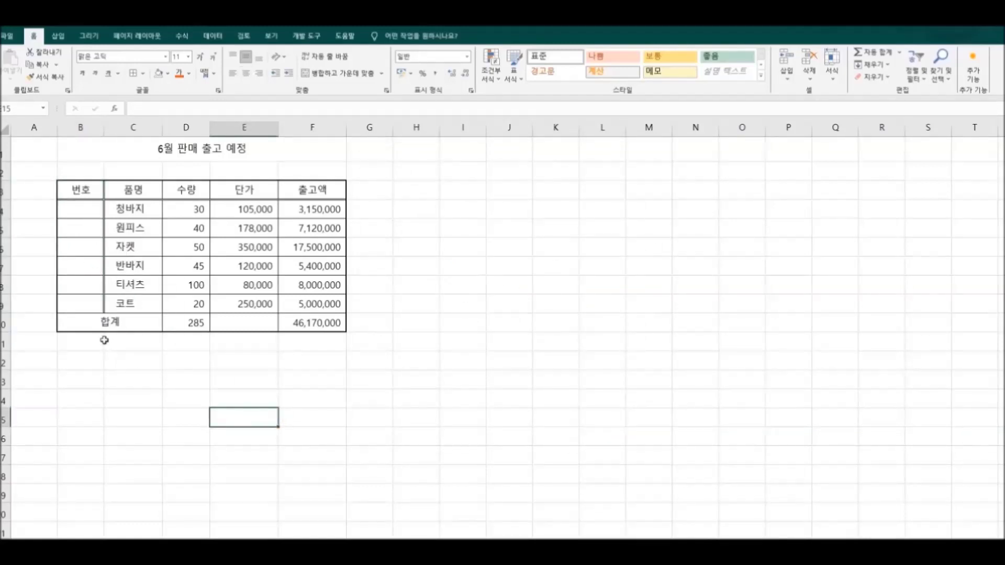
Give the 합계 row, B10:F10, a thick top border using the detailed border settings.
drag(89, 321, 312, 323)
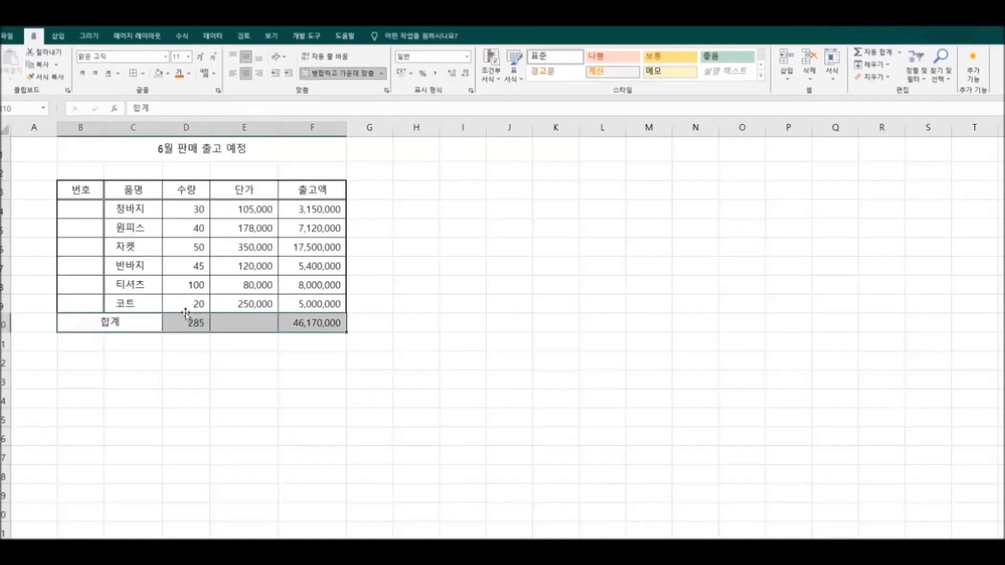
click(175, 365)
drag(92, 320, 287, 324)
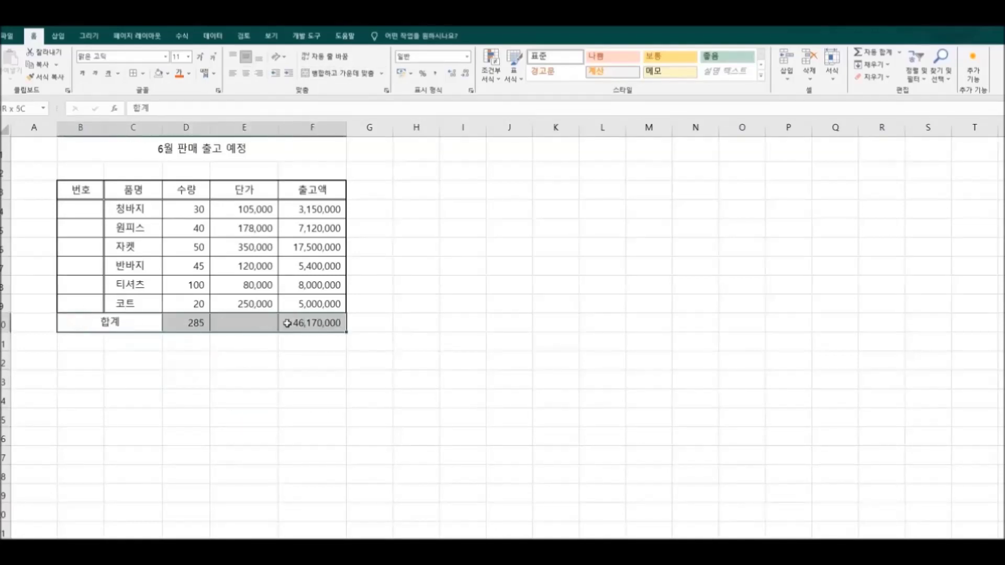
click(143, 74)
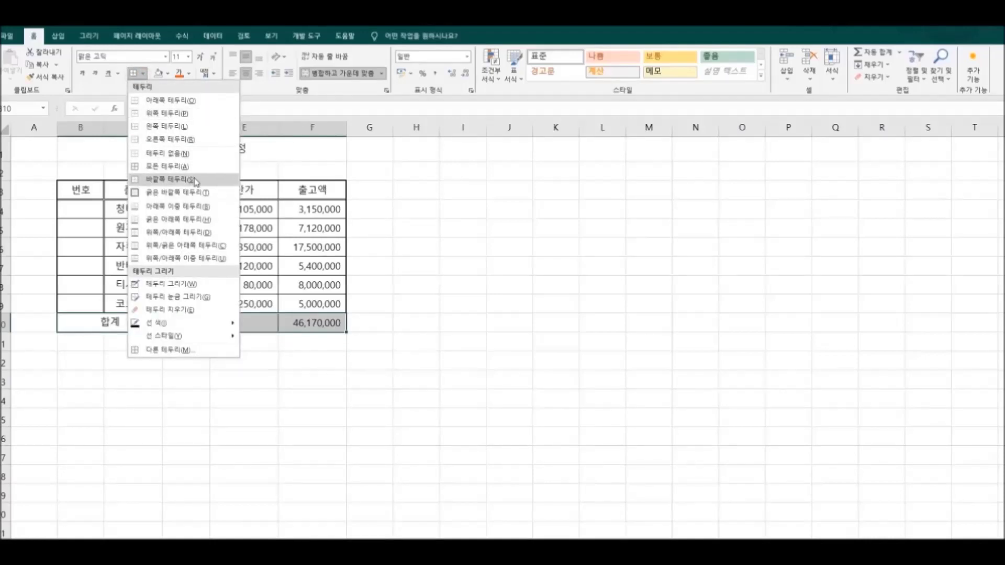
click(190, 351)
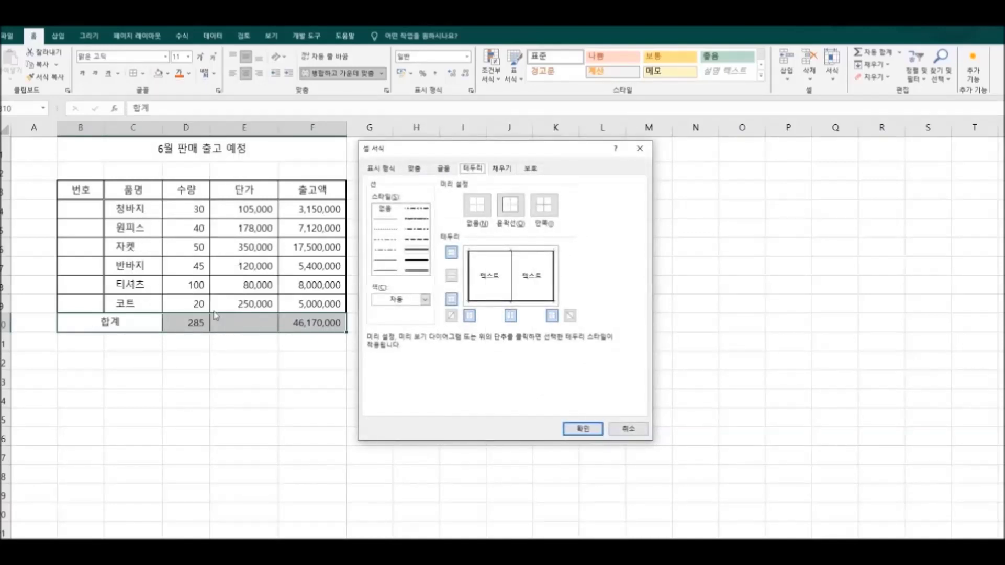
click(417, 261)
click(491, 253)
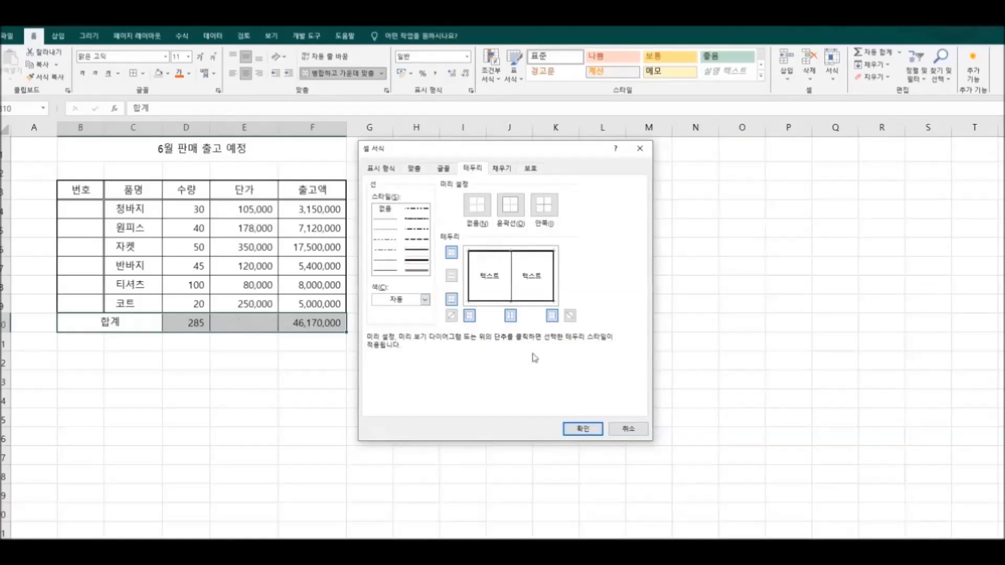
click(582, 430)
click(422, 433)
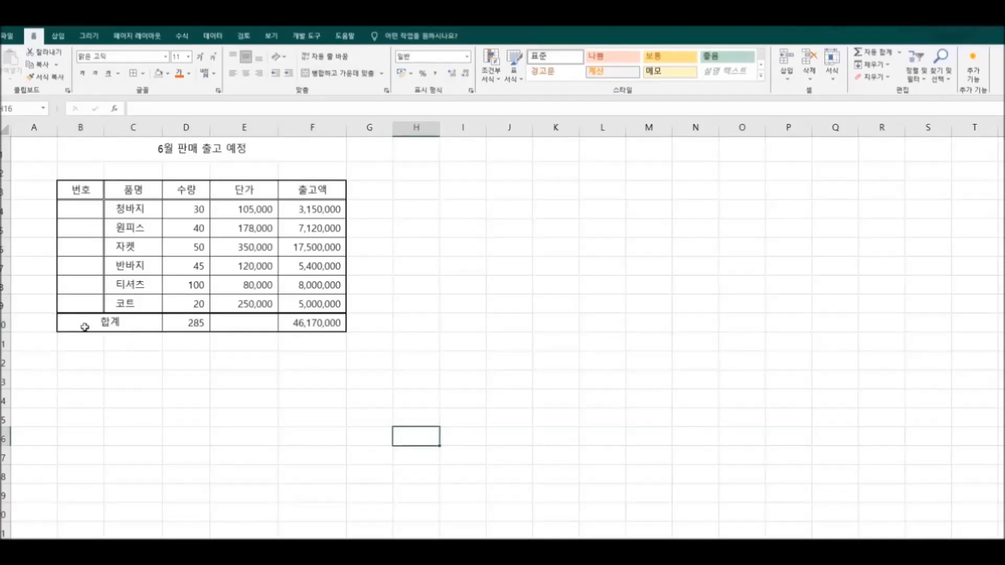
Set the top border of the 합계 row B10:F10 to a medium-thick solid line in the Format Cells dialog.
drag(73, 323, 299, 323)
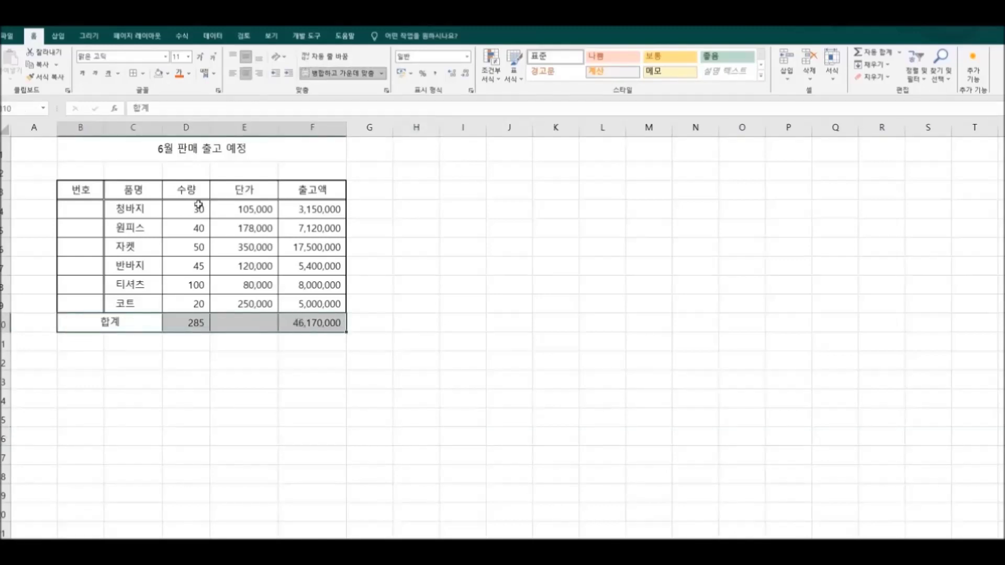
right_click(238, 324)
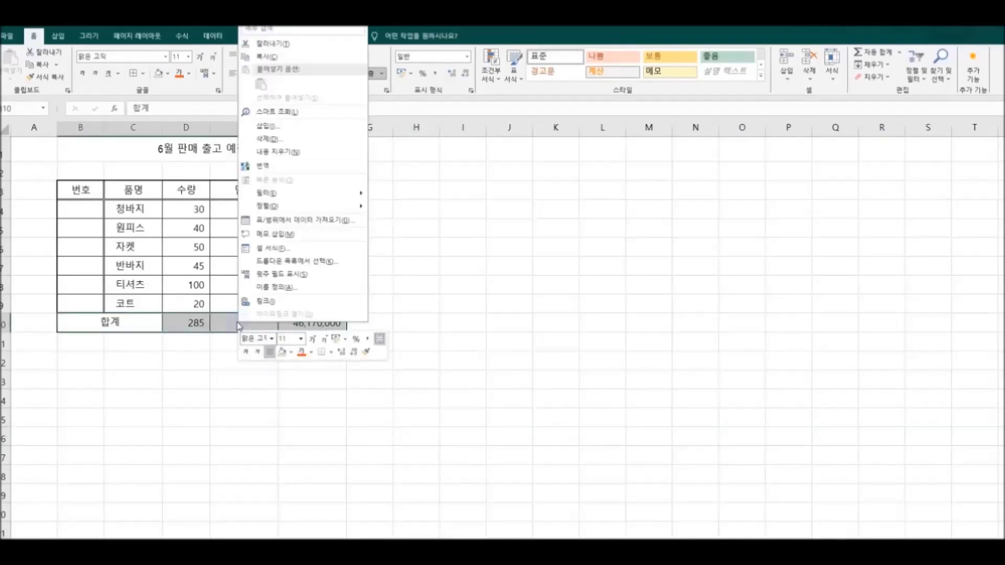
click(273, 248)
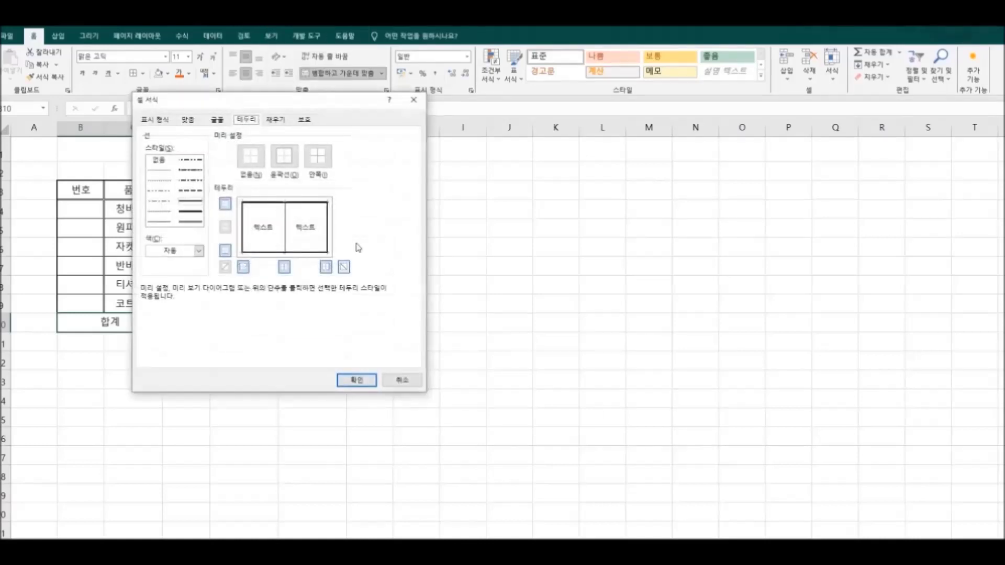
drag(334, 105, 582, 138)
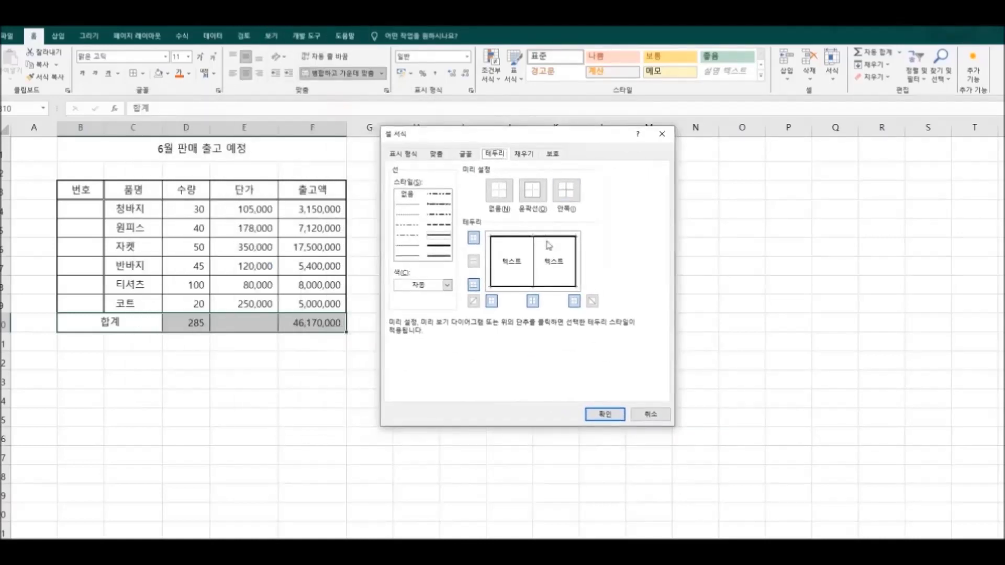
click(442, 238)
click(525, 241)
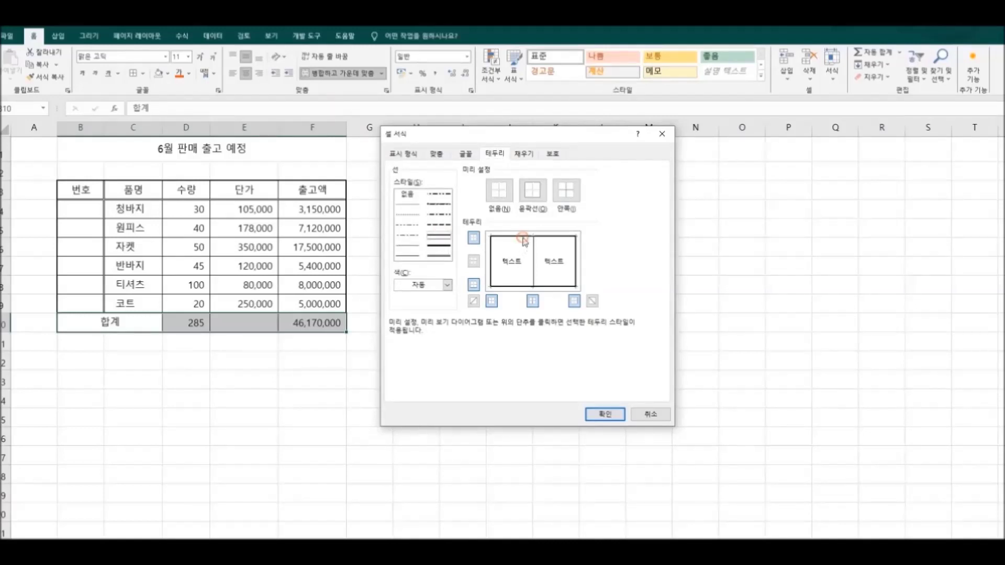
click(604, 414)
click(479, 423)
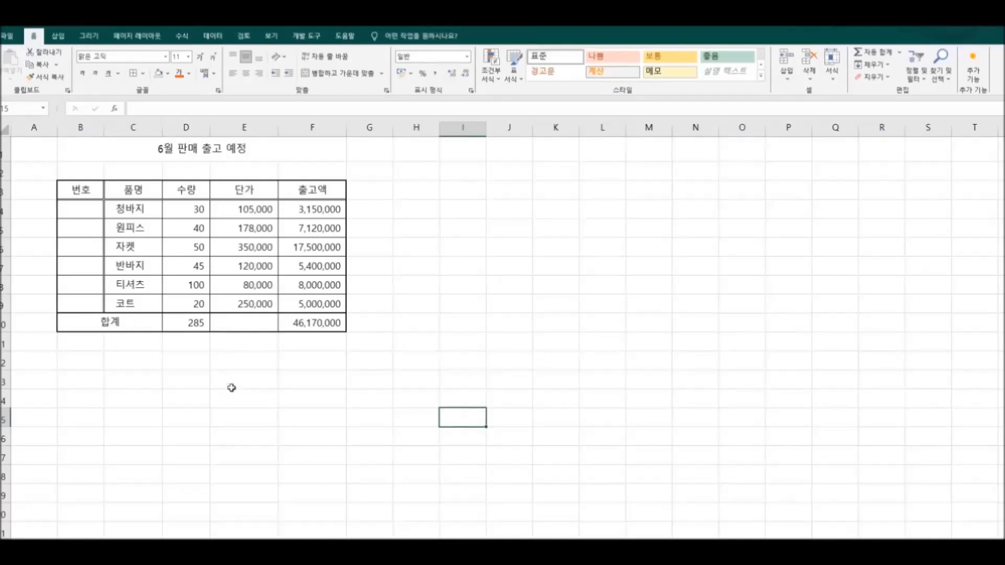
Fill the header row B3:F3 with a light blue theme color and make its text bold.
drag(79, 190, 334, 191)
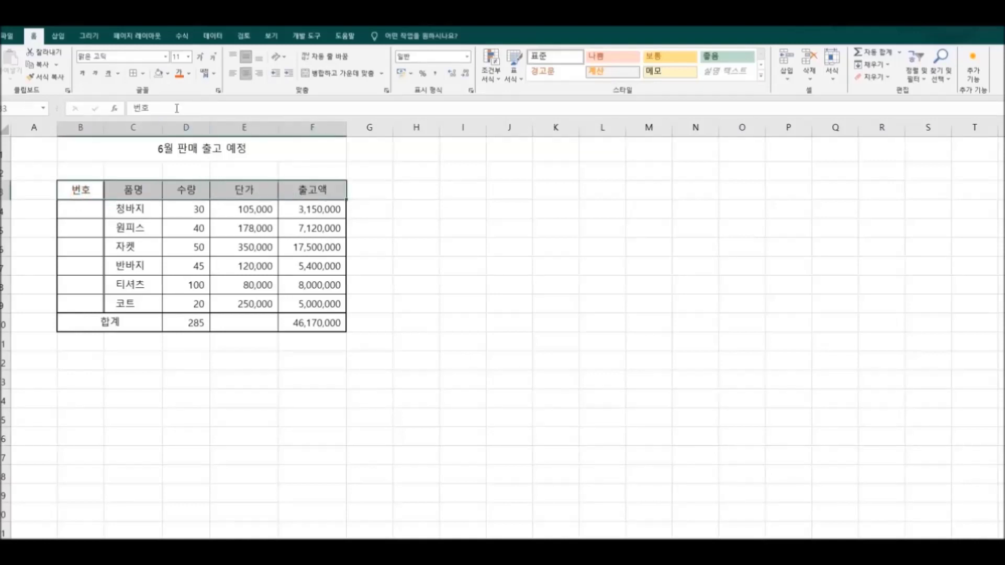
click(168, 75)
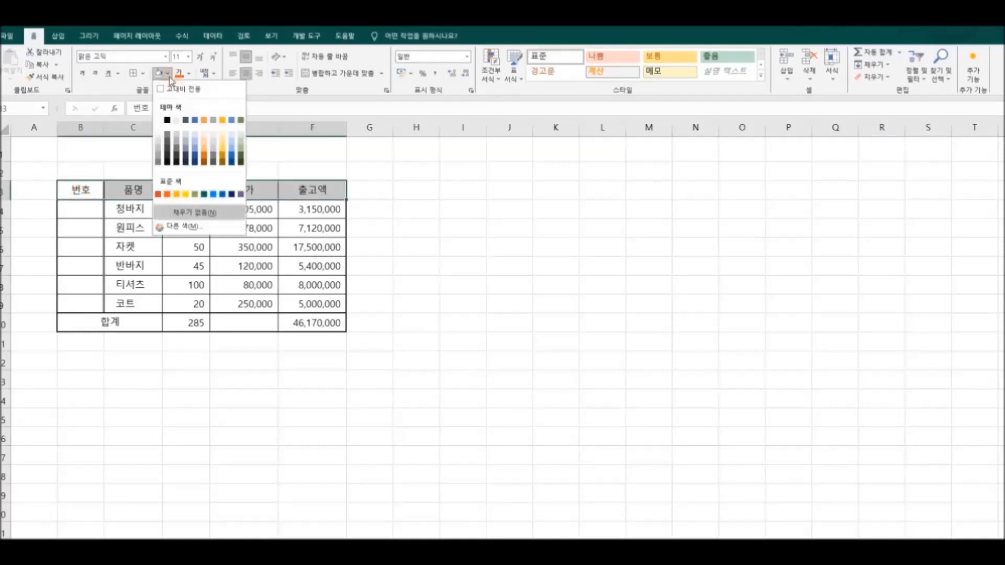
click(197, 150)
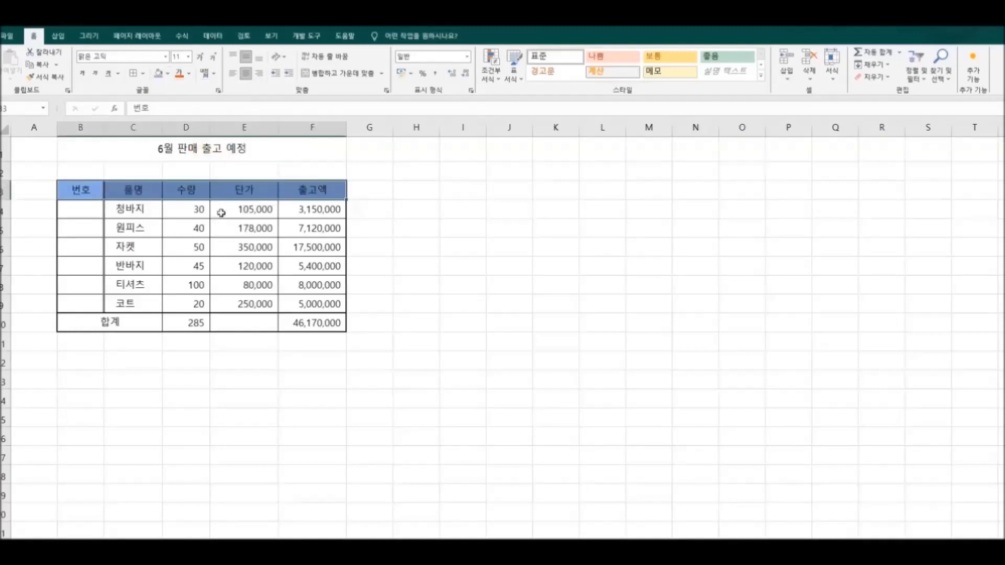
click(83, 74)
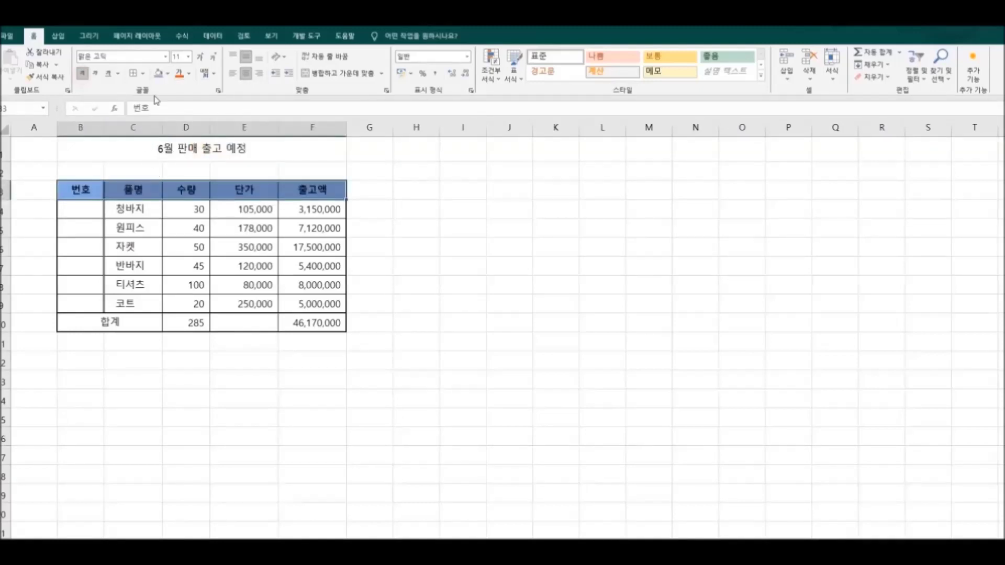
Change the font color of the header row B3:F3 to white.
click(189, 73)
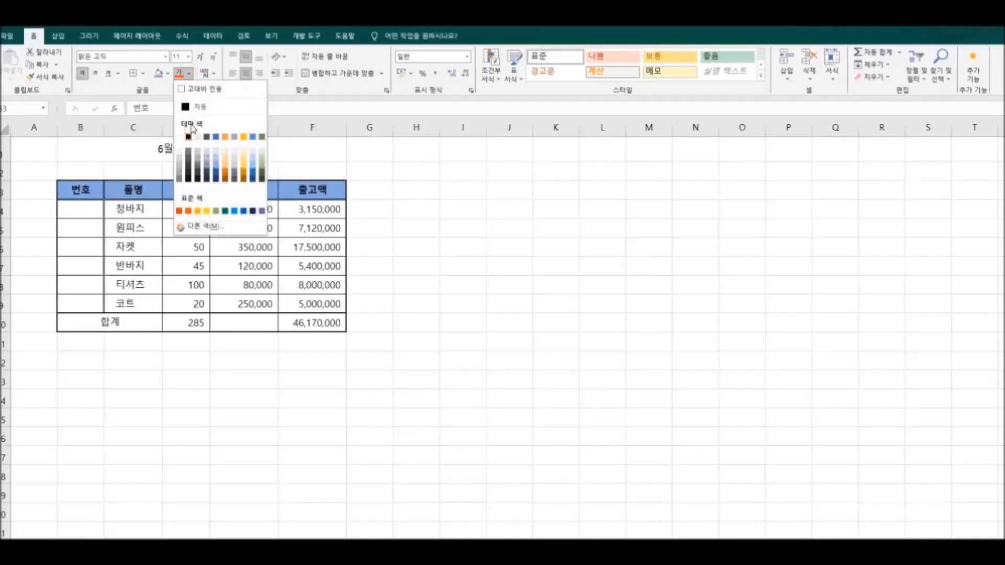
click(181, 138)
click(416, 212)
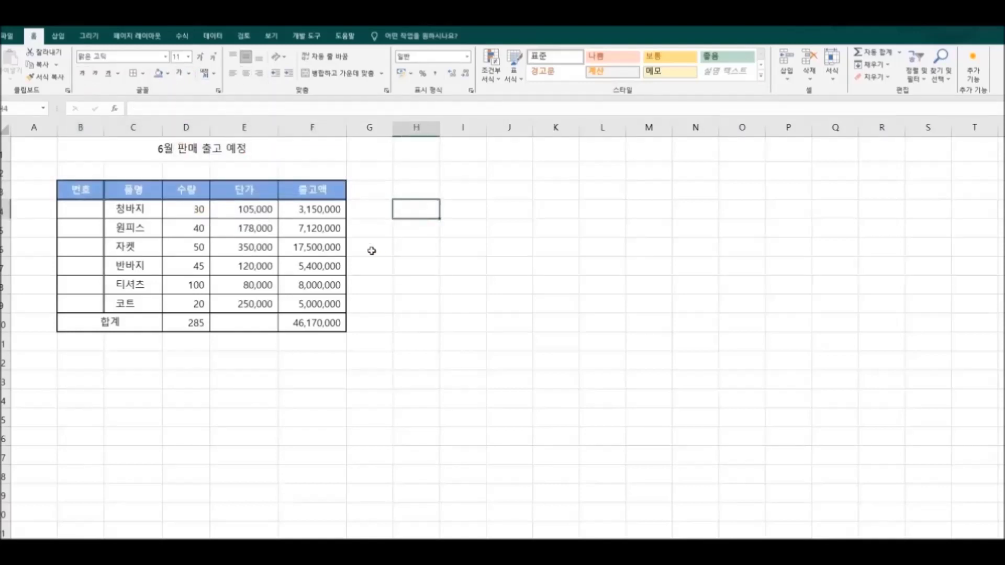
Fill the merged title cell 6월 판매 출고 예정 with a dark blue theme color and make its text white.
drag(78, 150, 325, 149)
click(341, 73)
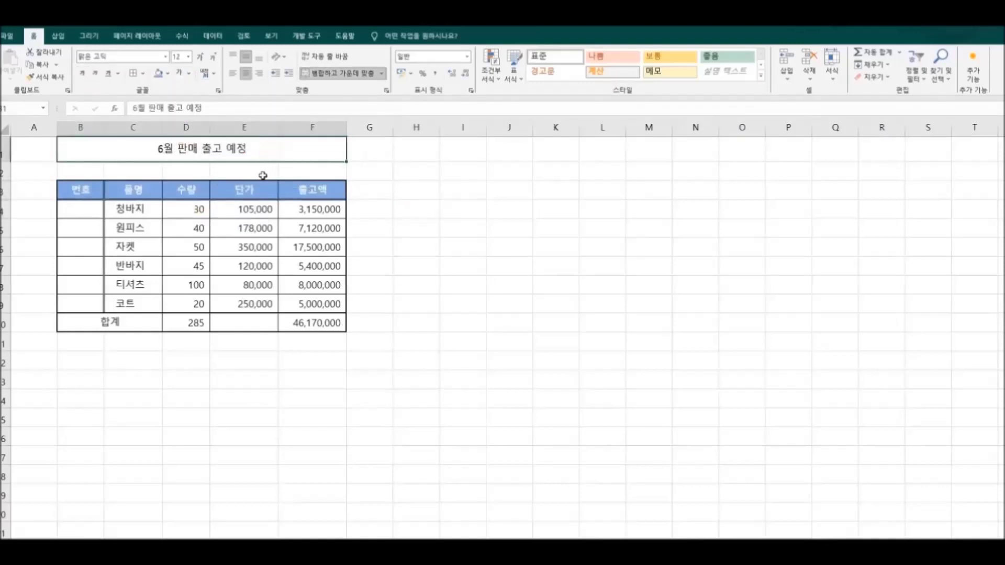
click(158, 74)
click(168, 74)
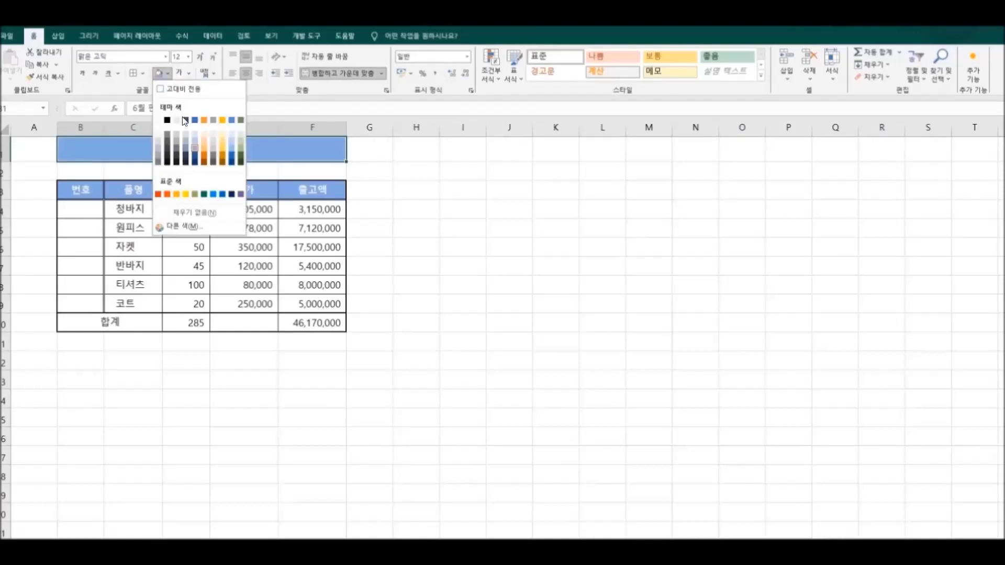
click(196, 156)
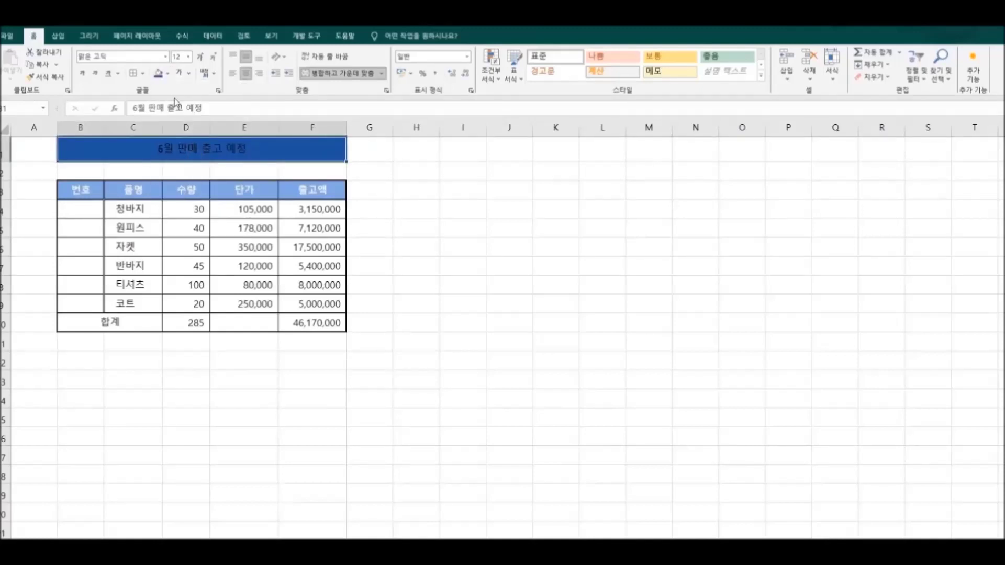
click(180, 73)
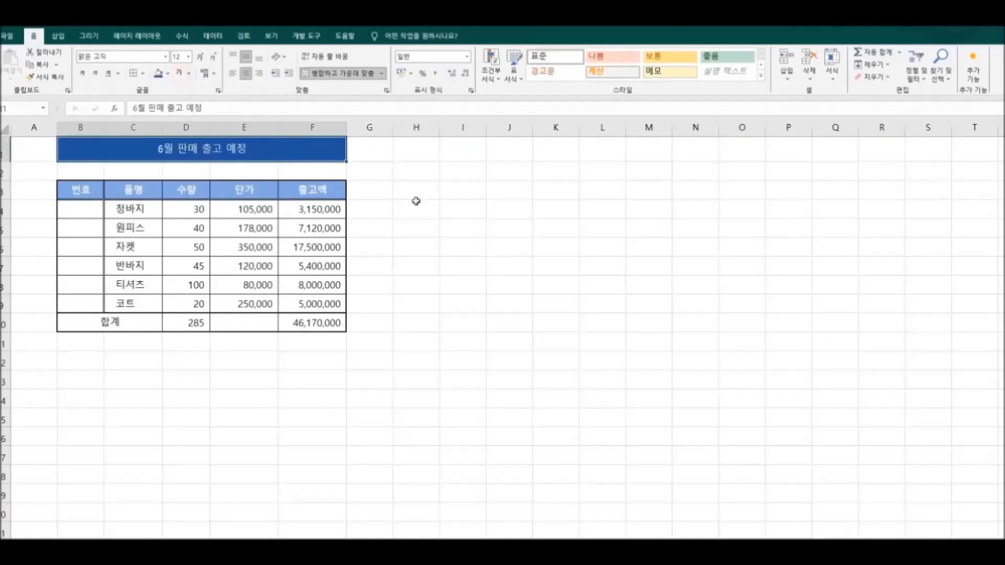
Make the title text 6월 판매 출고 예정 bold and set its font size to 14.
click(83, 73)
click(189, 56)
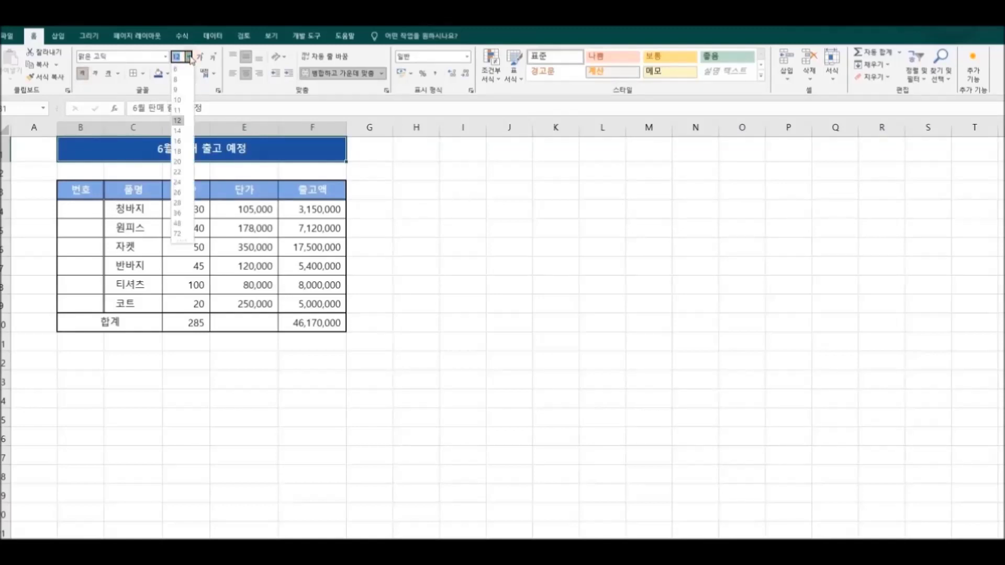
click(177, 130)
click(403, 211)
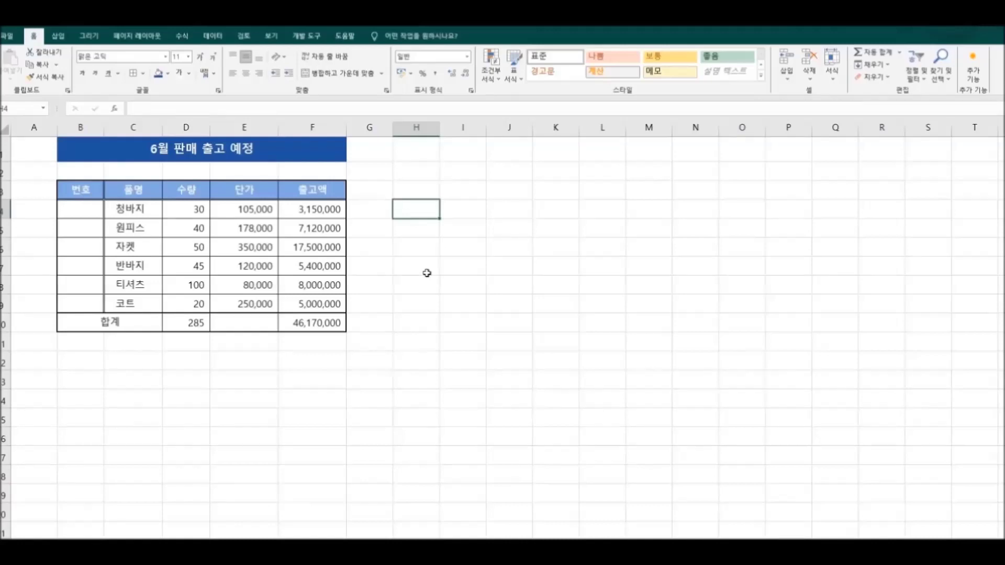
Fill the 합계 row B10:F10 with a very light blue theme color and make its text bold.
drag(99, 324, 289, 322)
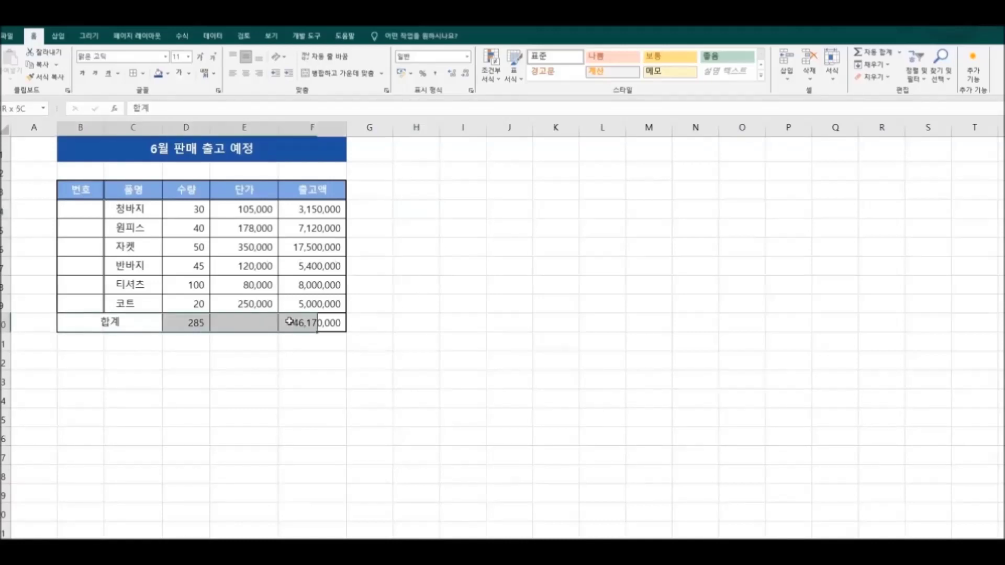
click(167, 73)
click(194, 133)
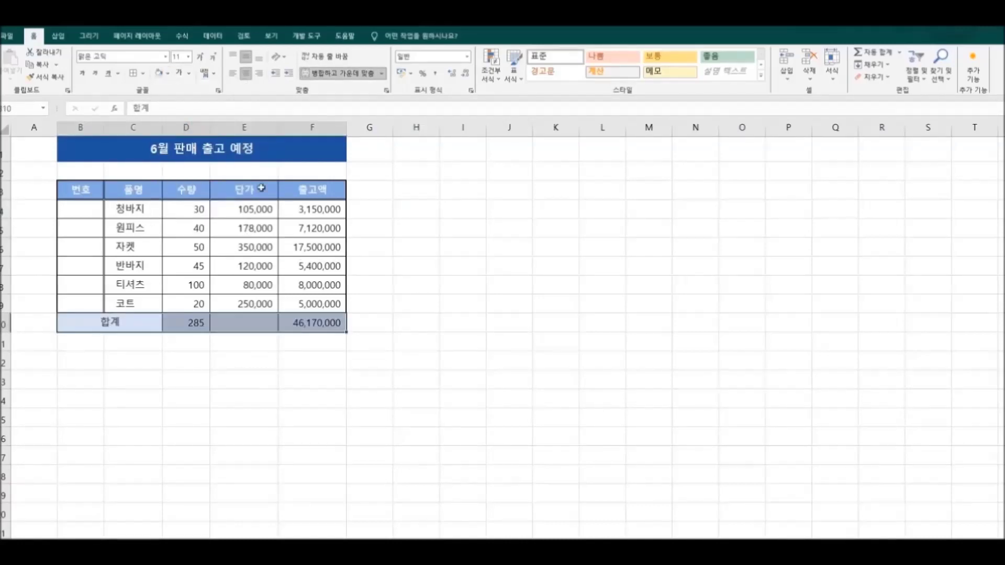
click(83, 73)
click(443, 297)
click(517, 398)
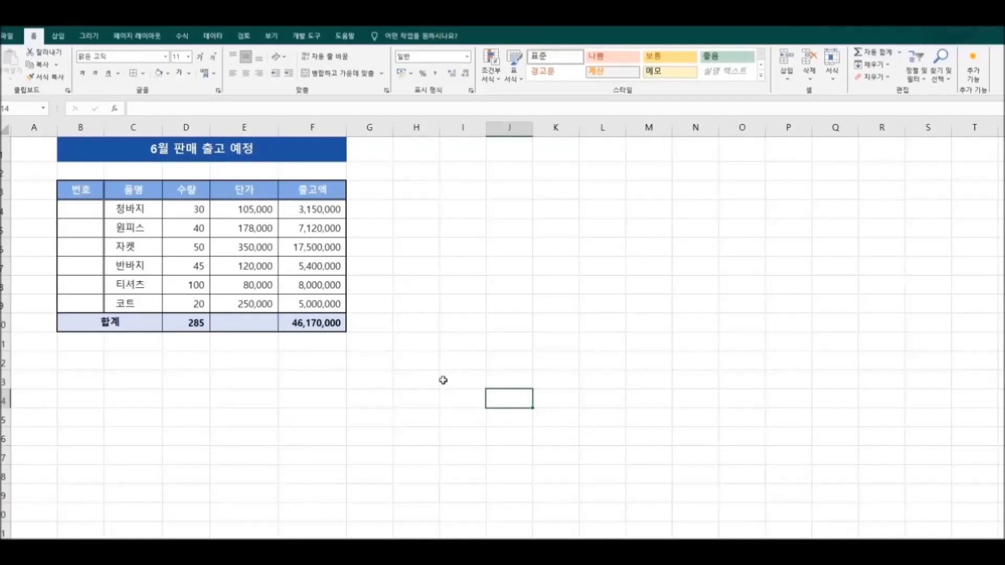
Enter the numbers 1, 2 and 3 one by one in cells B4 to B6 of the 번호 column.
drag(81, 209, 81, 304)
click(83, 208)
text(1)
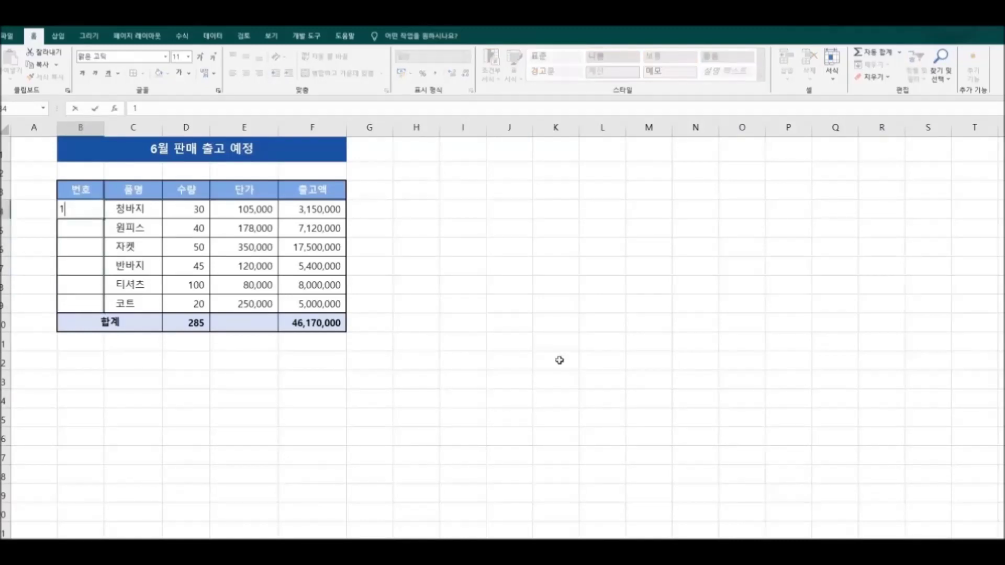
key(Return)
text(2)
key(Return)
text(3)
key(Return)
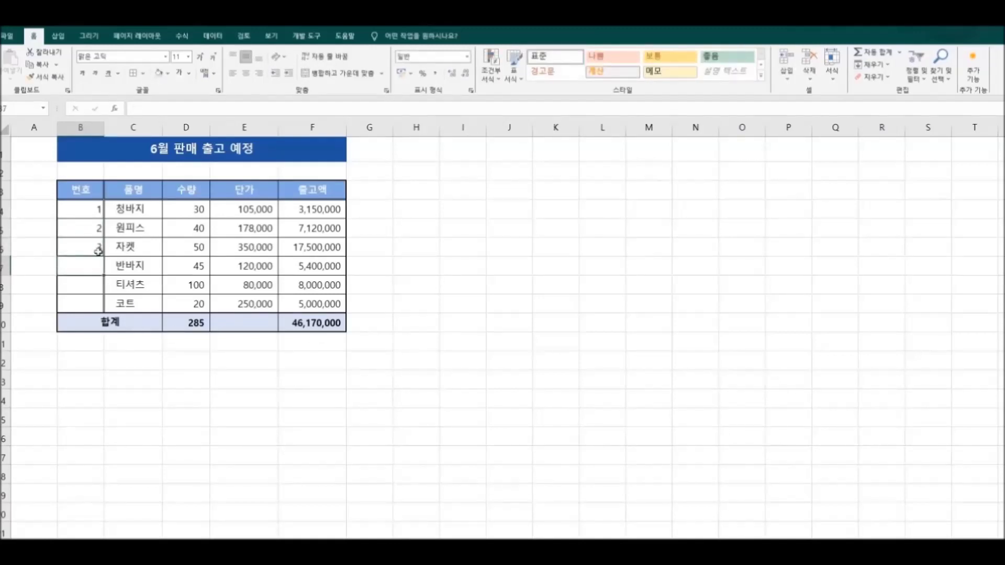
Clear the manually entered numbers from the 번호 column cells B4:B8.
click(86, 212)
drag(77, 210, 81, 285)
key(Delete)
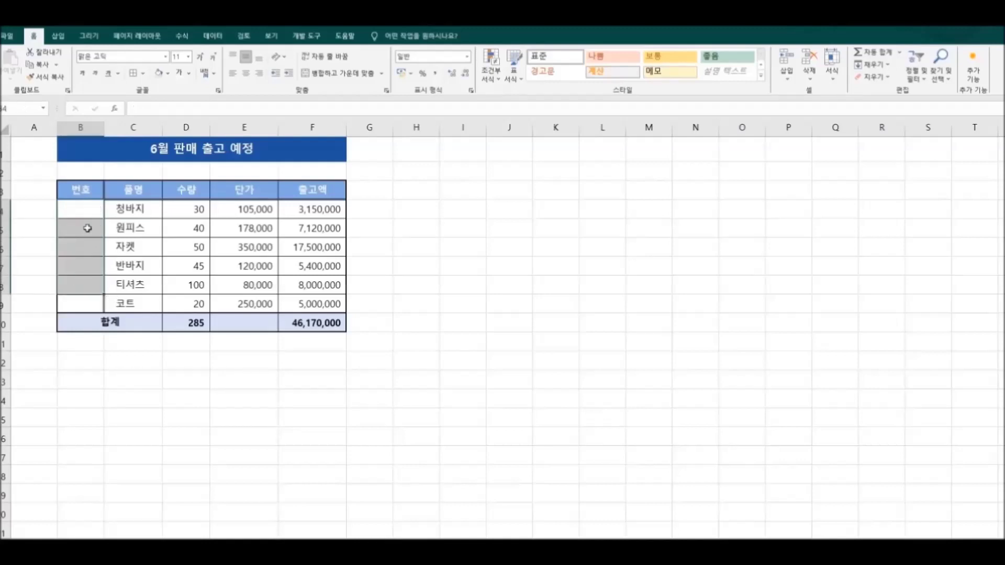
Number the 번호 column from 1 to 6 by filling a series from B4 down to B9, and center the numbers horizontally.
click(86, 209)
text(1)
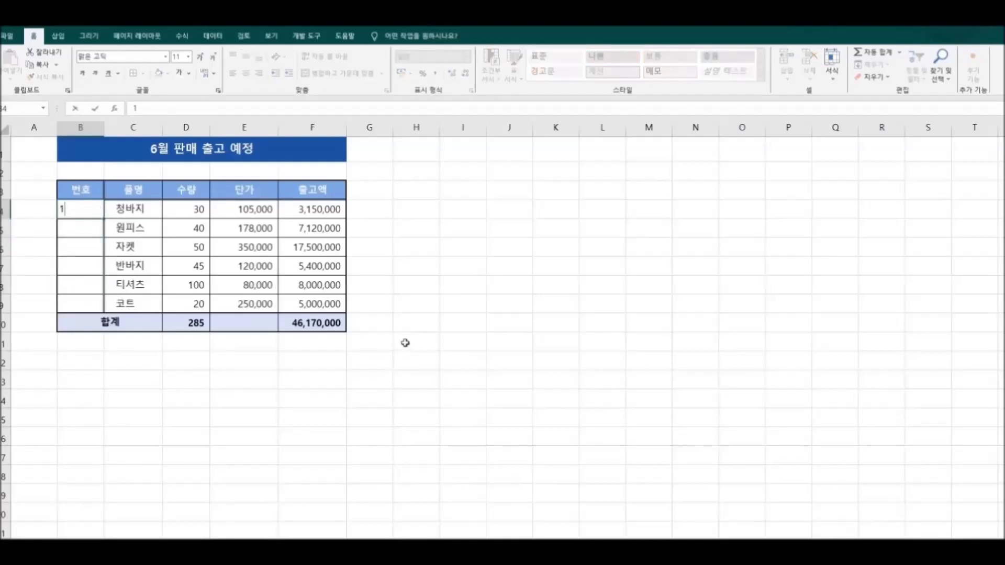
click(509, 390)
click(83, 213)
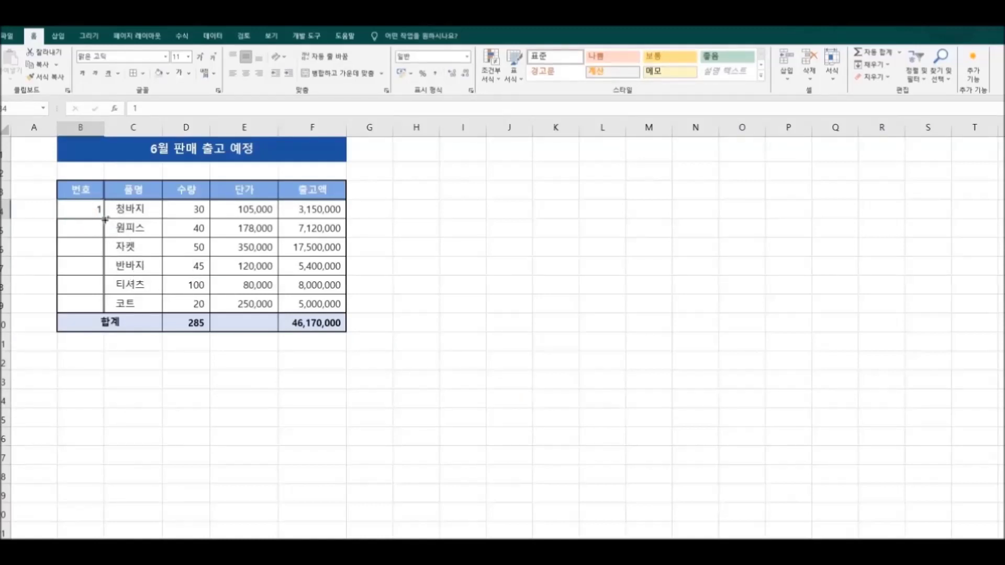
drag(105, 220, 108, 311)
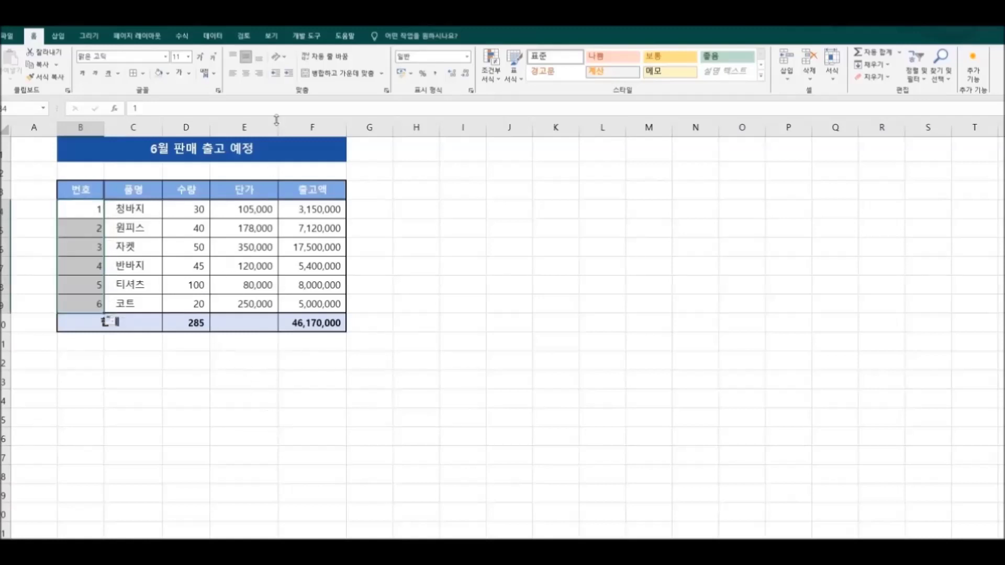
click(245, 73)
click(479, 311)
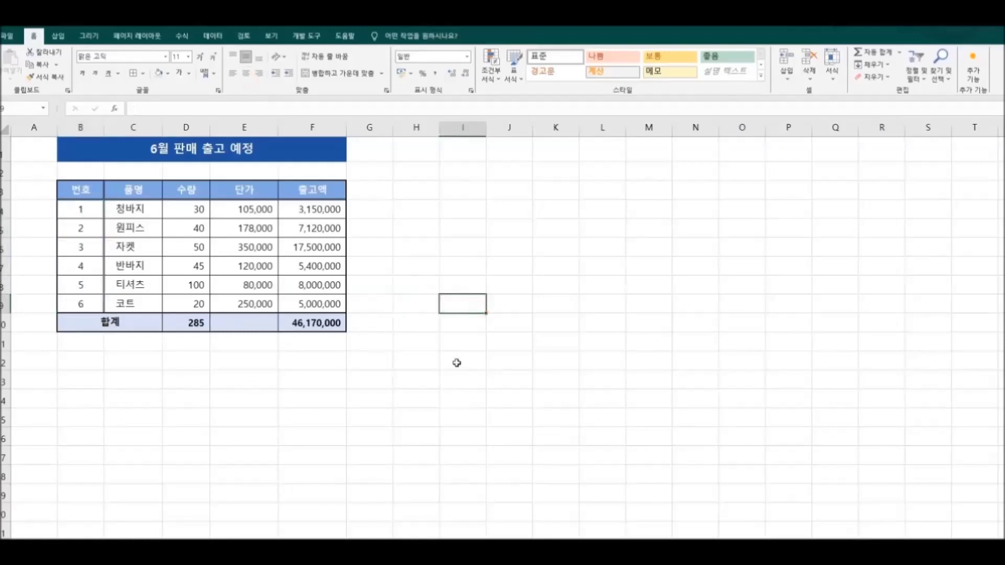